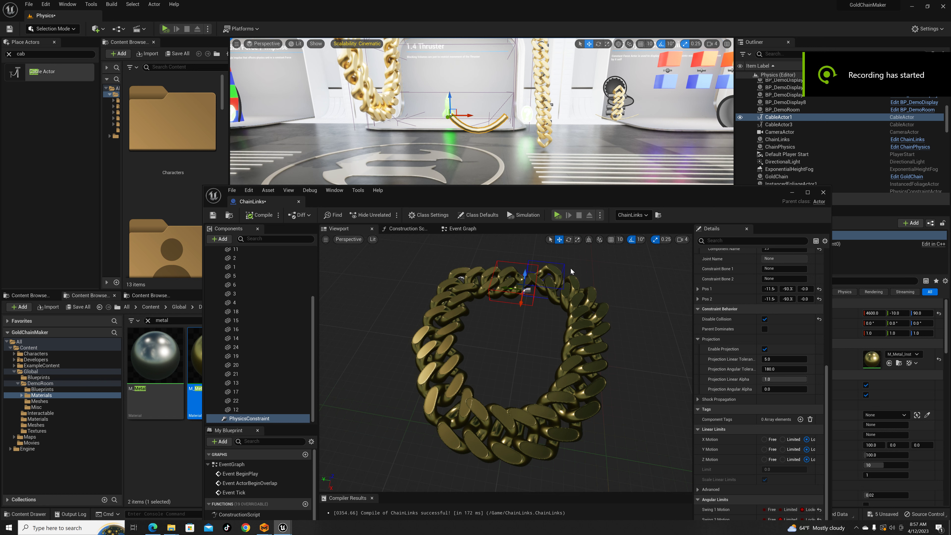
Run the level simulation and move the small GoldChain actor around to test its physics.
mouse_move(532, 147)
right_mouse_down()
mouse_move(534, 116)
mouse_move(542, 112)
mouse_move(548, 132)
mouse_move(566, 130)
mouse_move(516, 143)
mouse_move(536, 156)
right_mouse_up()
key("w")
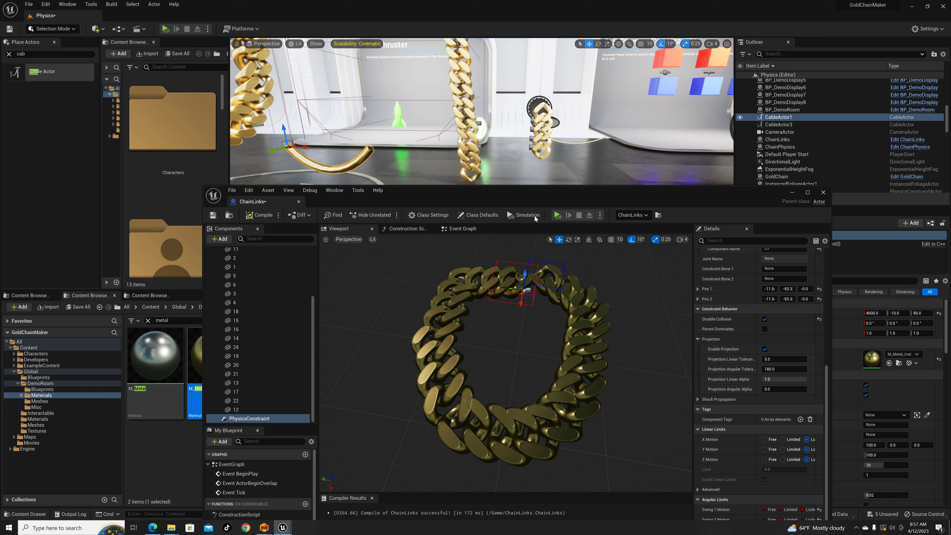
left_click(558, 215)
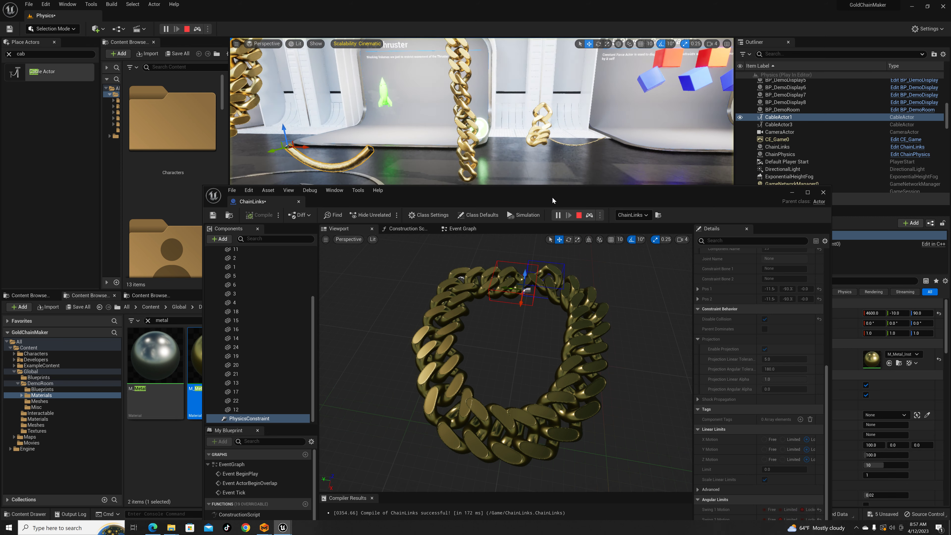
key("w")
right_click_drag(547, 157, 528, 154)
left_click(480, 108)
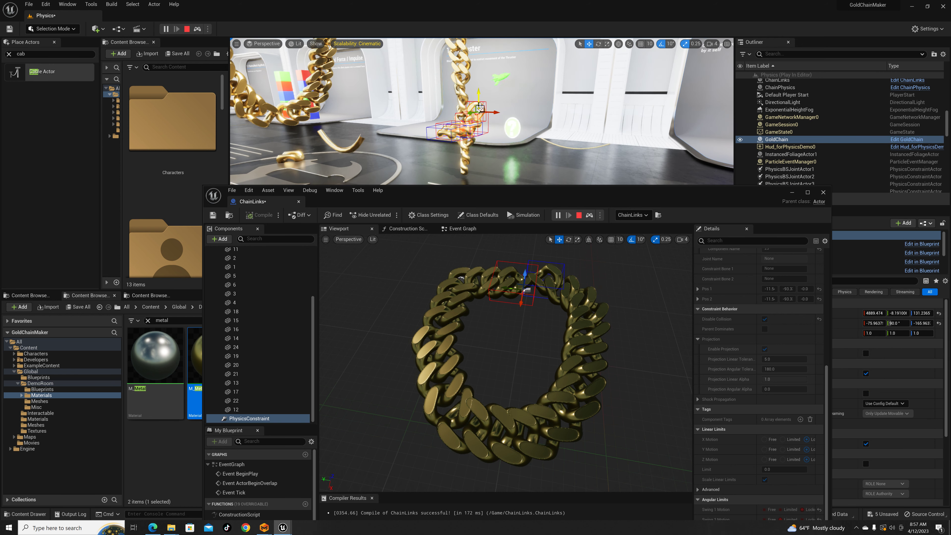
left_click_drag(488, 60, 502, 130)
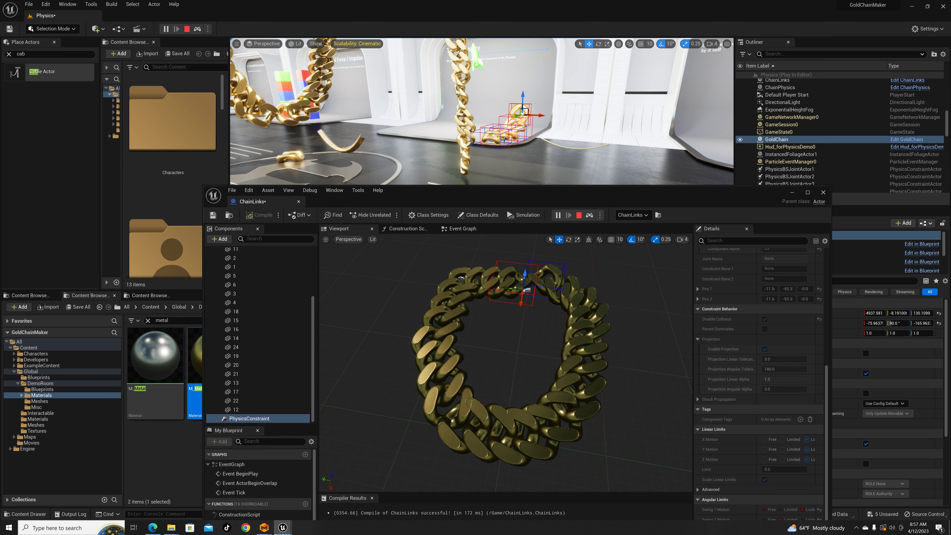
Move the hanging ChainPhysics chain back and forth in the running simulation to test how it swings.
right_click_drag(540, 154, 526, 91)
left_click(484, 86)
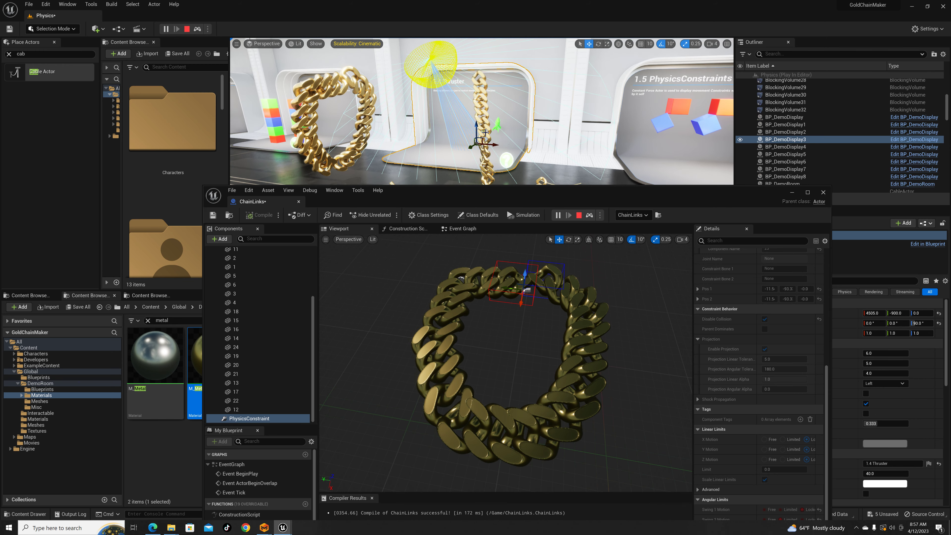
left_click(493, 125)
left_click_drag(498, 86, 512, 90)
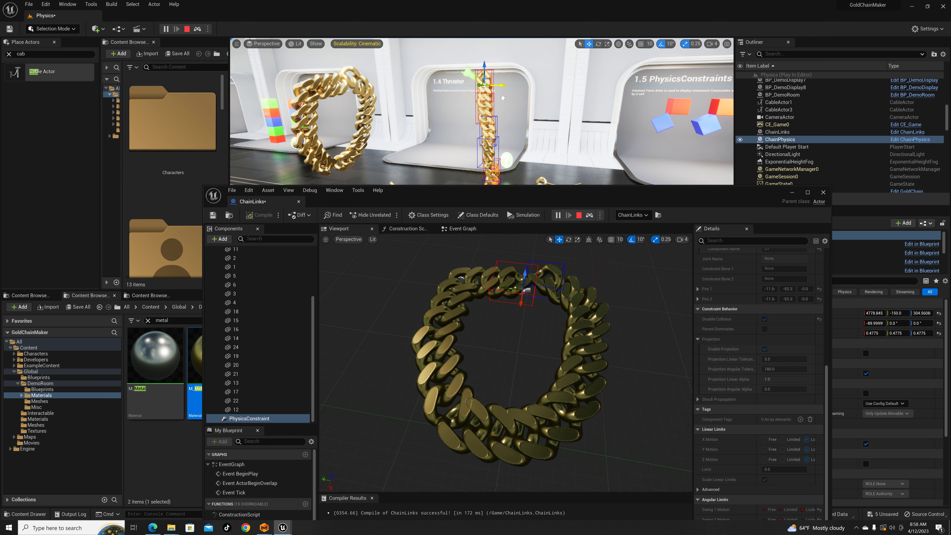
left_click_drag(516, 97, 496, 102)
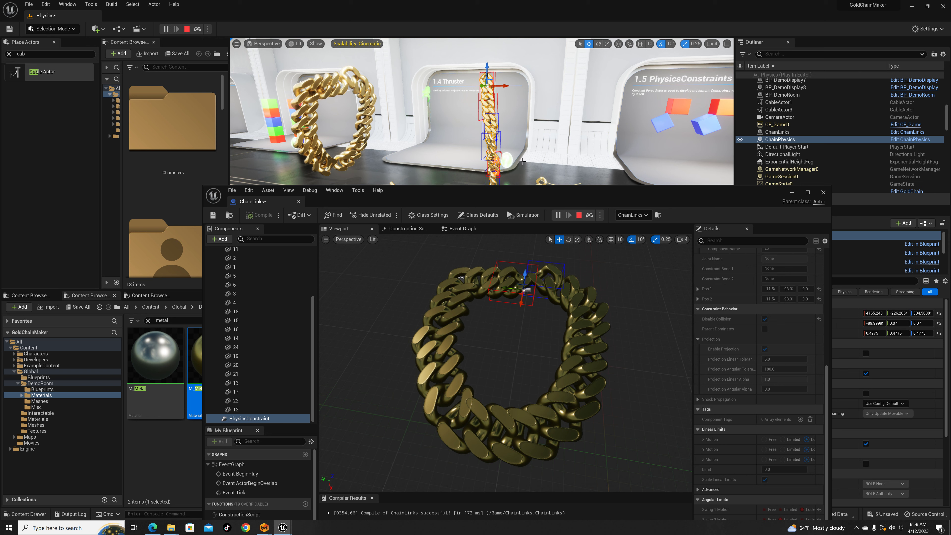
Select the large closed ChainLinks necklace in the running simulation to examine its behaviour.
key("w")
right_click_drag(431, 136, 461, 133)
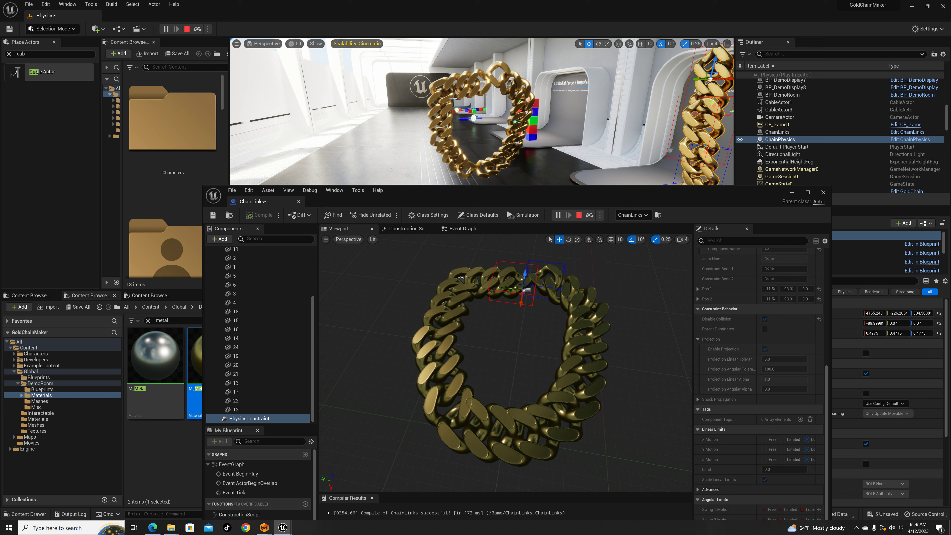
left_click(456, 94)
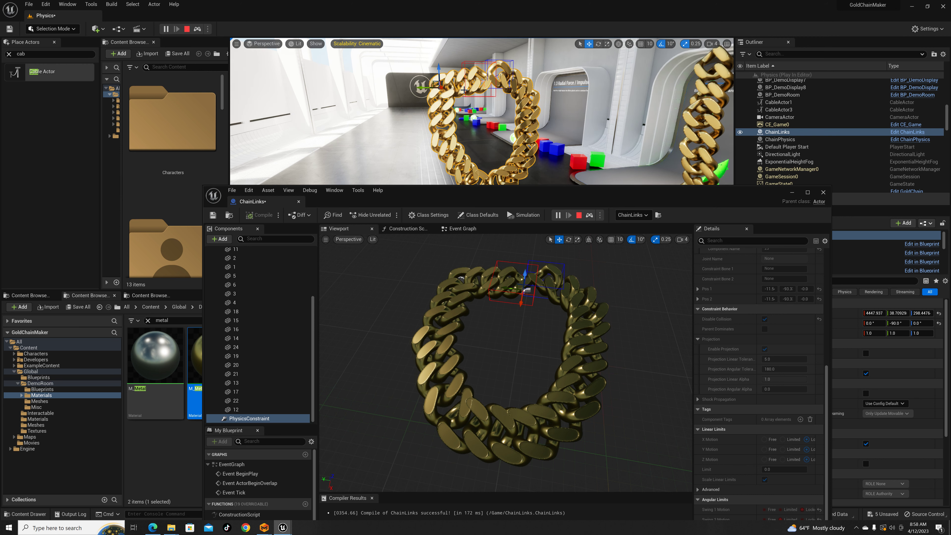
Move the gold cable CableActor1 back and forth along X and raise it to test how the cable reacts.
right_click_drag(464, 90, 562, 98)
left_click(416, 153)
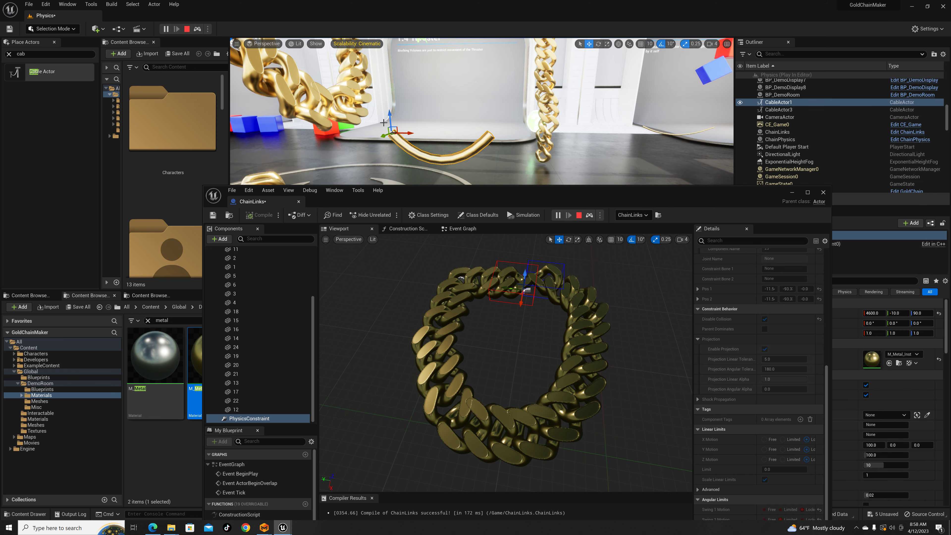
left_click_drag(407, 134, 431, 137)
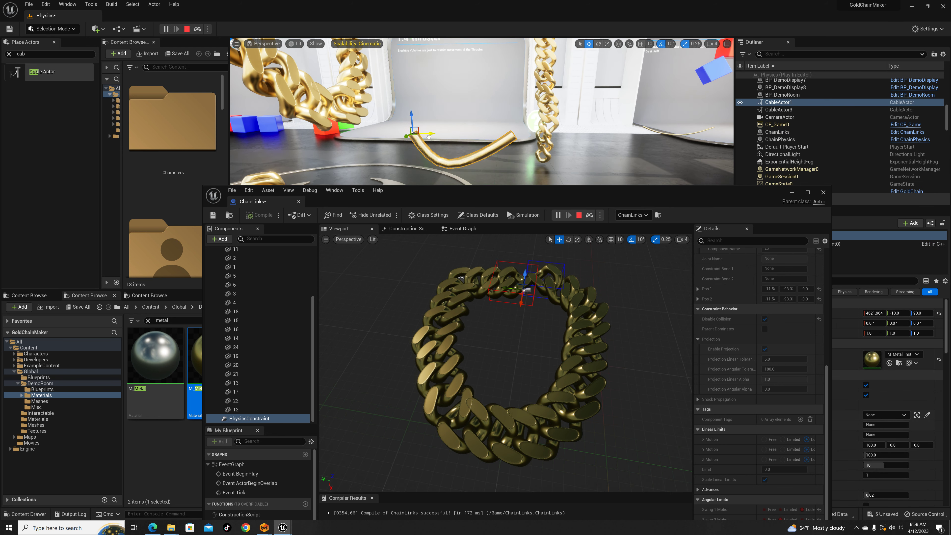
left_click_drag(431, 137, 410, 137)
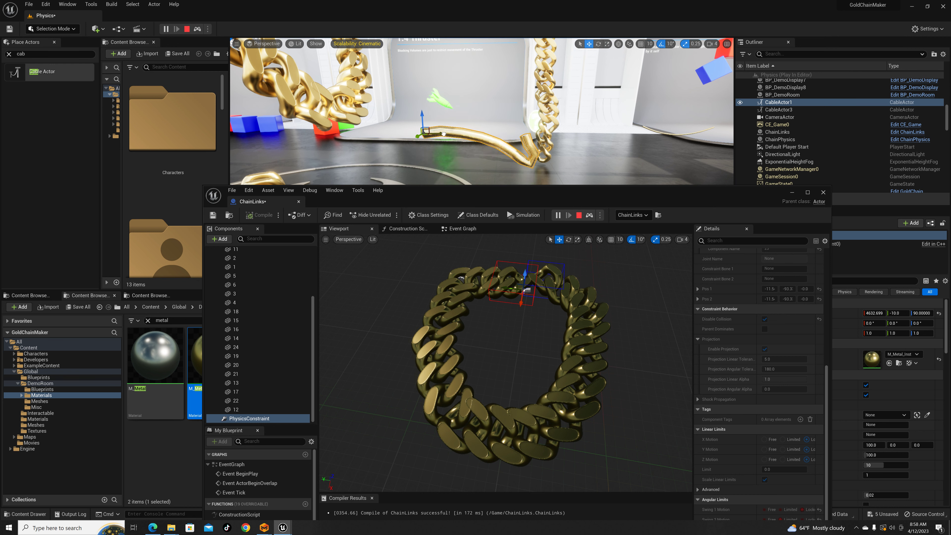
mouse_move(443, 137)
left_mouse_down()
mouse_move(416, 135)
mouse_move(449, 133)
left_mouse_up()
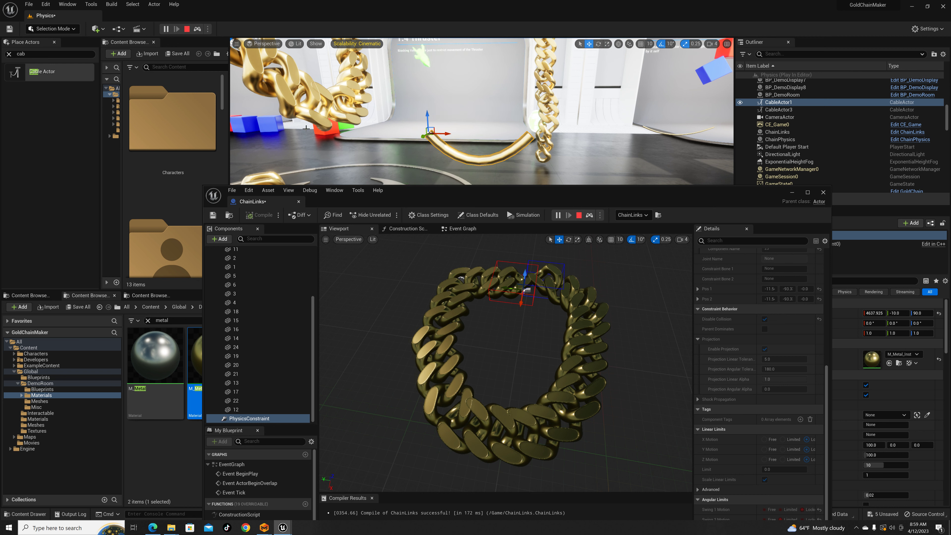
left_click_drag(449, 135, 413, 134)
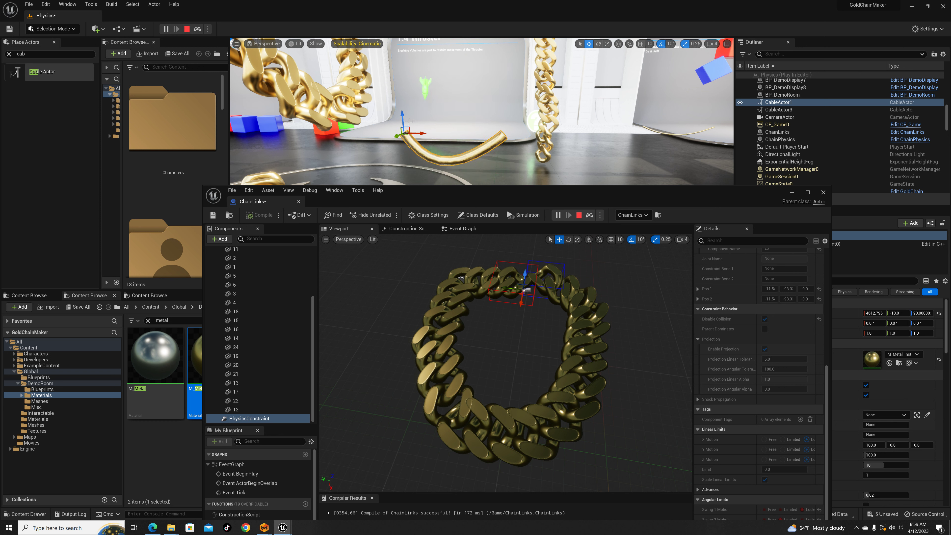
mouse_move(411, 120)
left_mouse_down()
mouse_move(412, 97)
mouse_move(422, 119)
left_mouse_up()
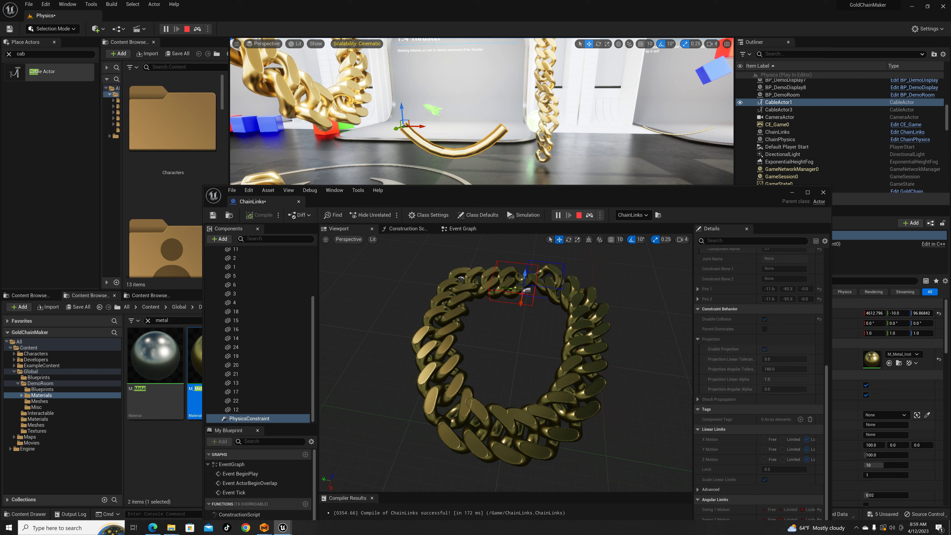
Examine the ChainLinks necklace once more in the simulation and stop the simulation.
key("s")
right_click_drag(453, 175, 433, 81)
key("s")
key("w")
key("s")
left_click(434, 81)
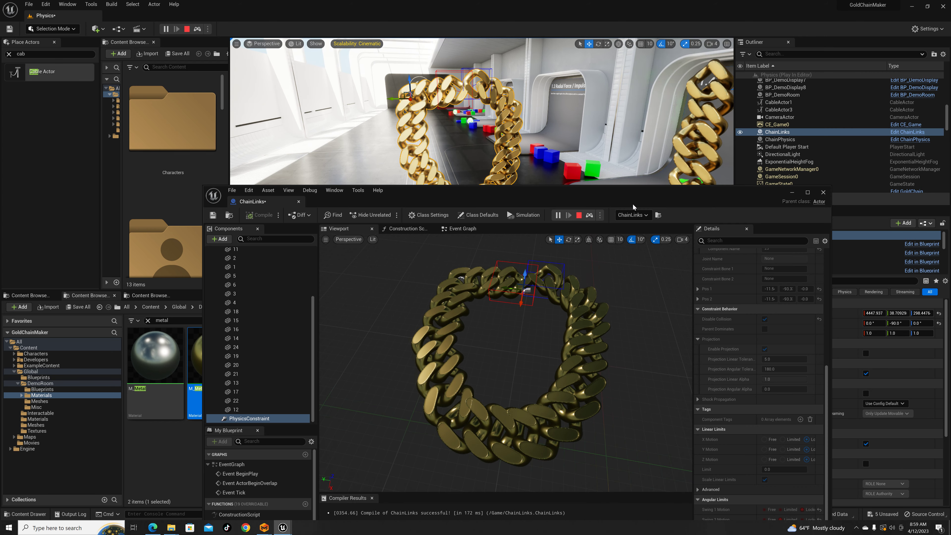
left_click(579, 215)
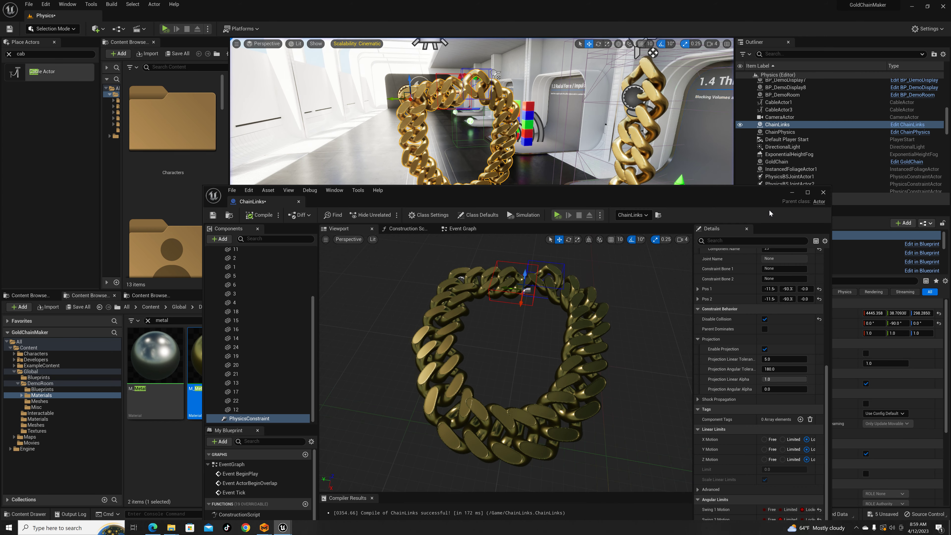
Compile the ChainLinks Blueprint, minimize its editor and save all unsaved content.
left_click(260, 215)
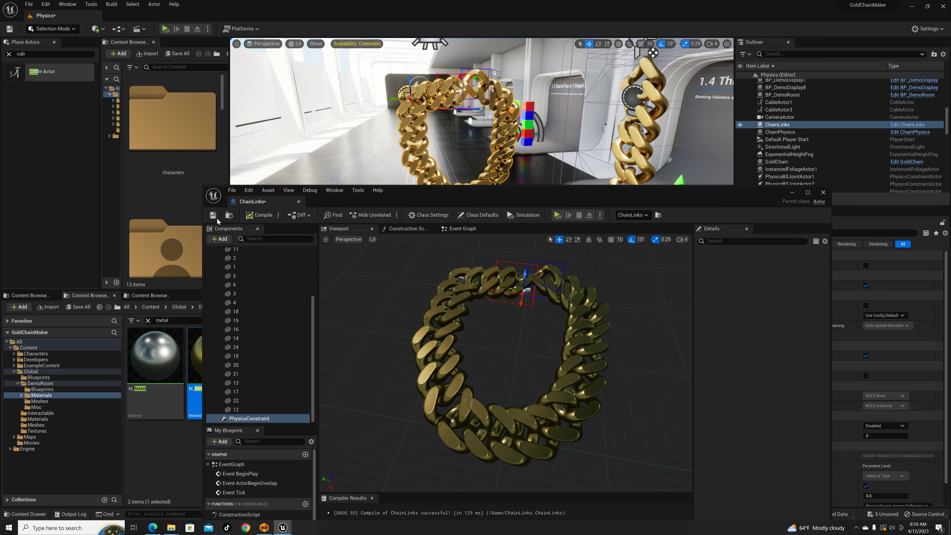
left_click(792, 193)
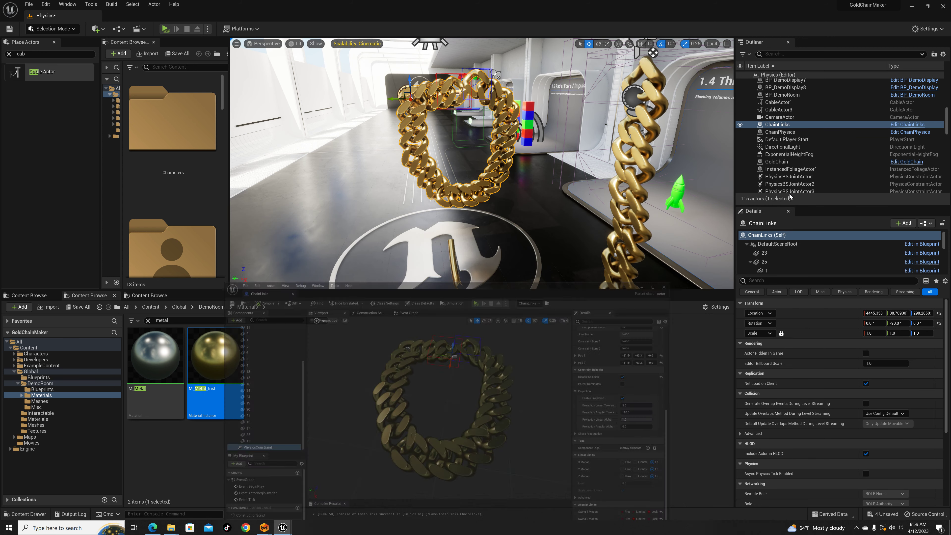
left_click(78, 307)
left_click(532, 346)
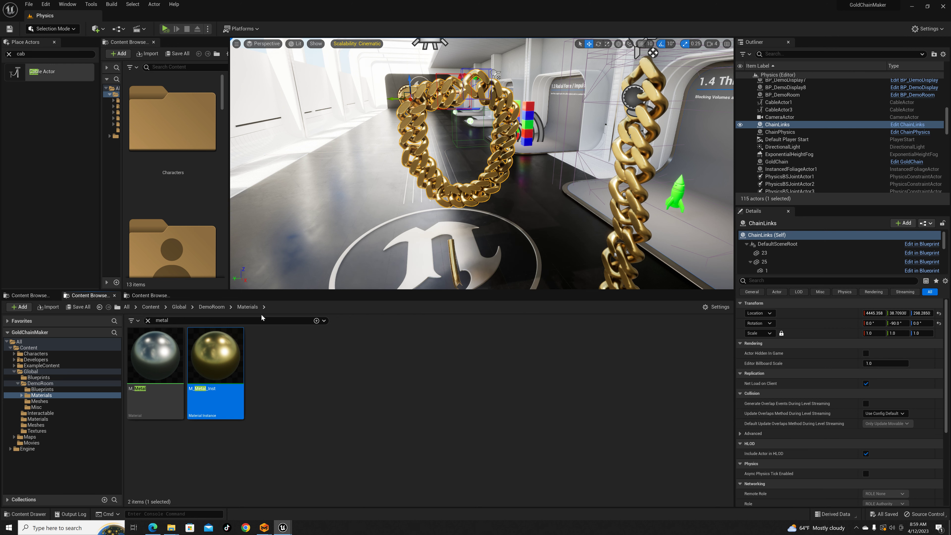
Search the project's Content folder for "man" and place the SKM_Quinn_Simple skeletal mesh in the level in front of the chains.
key("ctrl+b")
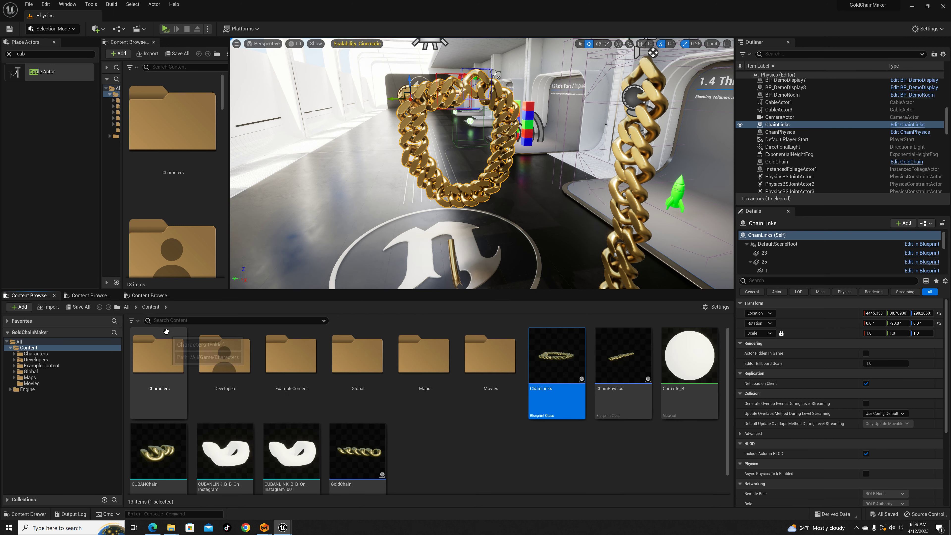
type("man")
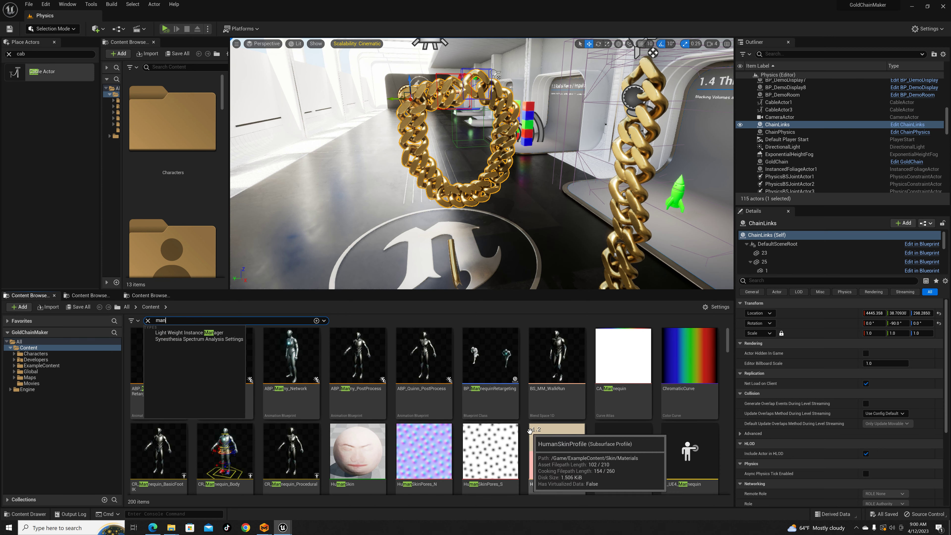
scroll(530, 430, "down", 2)
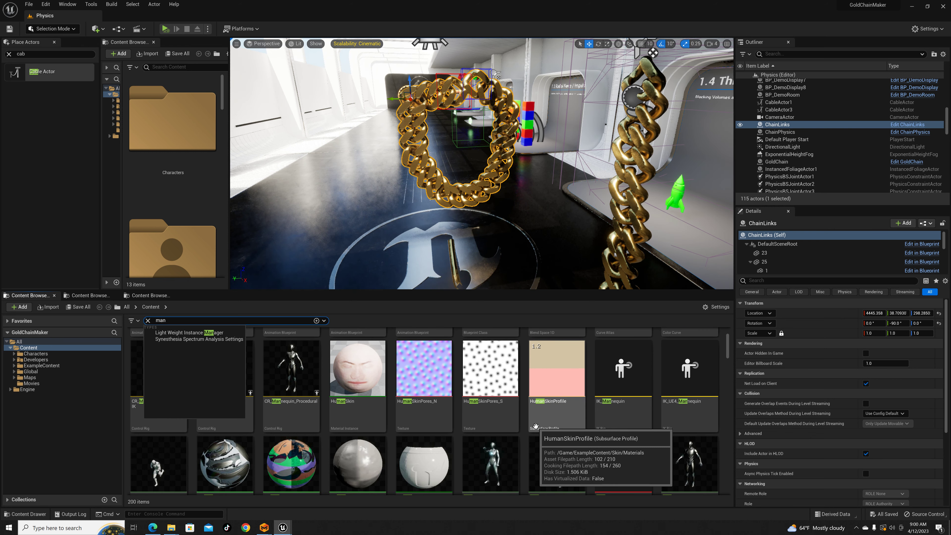
scroll(536, 427, "up", 1)
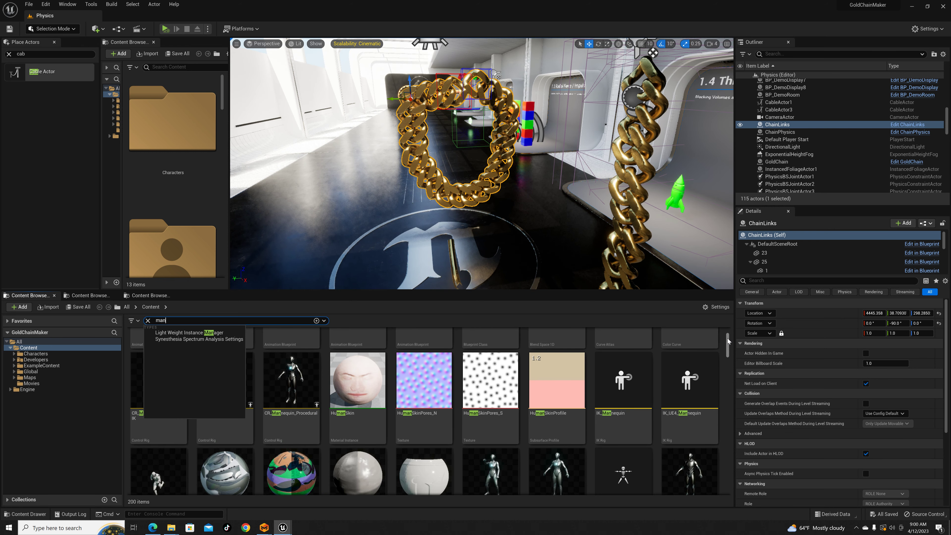
left_click_drag(728, 340, 728, 445)
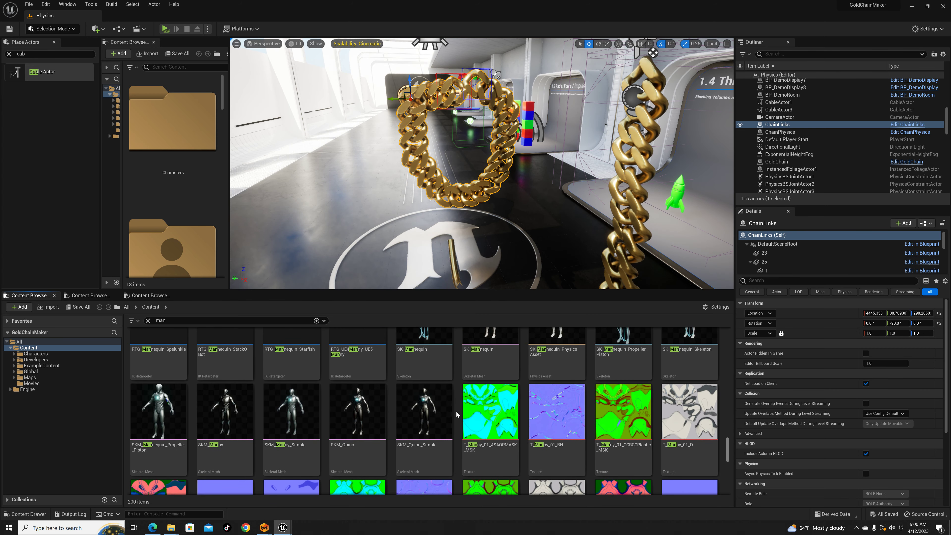
left_click_drag(431, 412, 320, 255)
Place a rotated duplicate of the ChainLinks necklace at the mannequin and scale it uniformly to 0.2175.
right_click_drag(320, 255, 376, 266)
key("s")
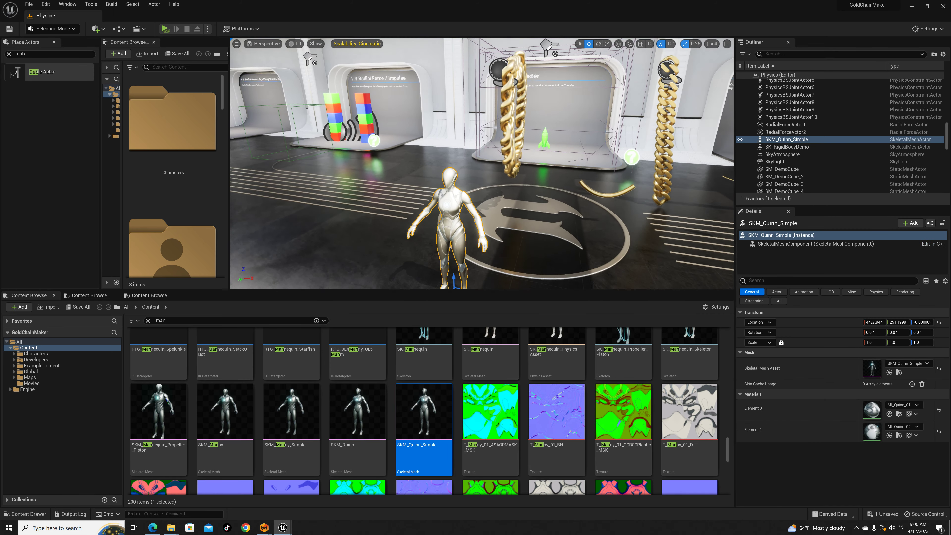
right_click_drag(337, 203, 327, 202)
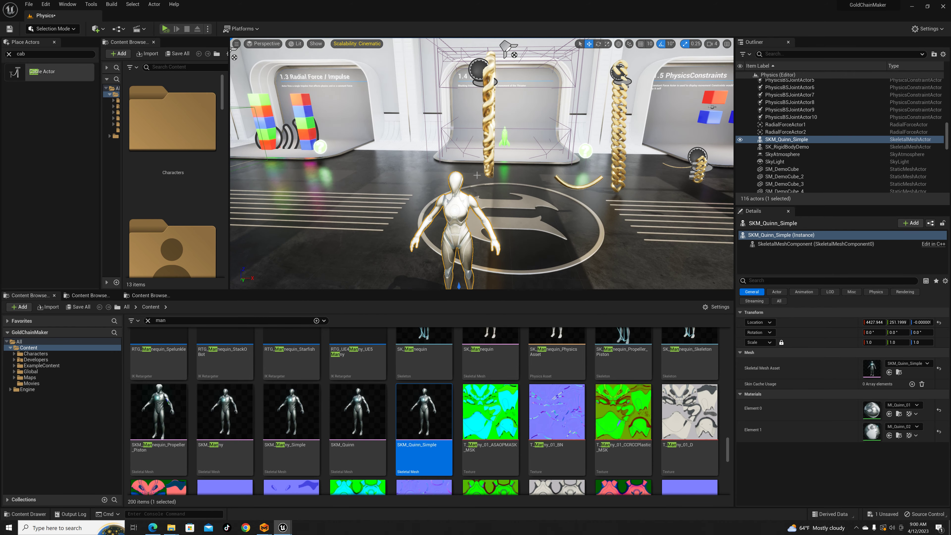
left_click(490, 152)
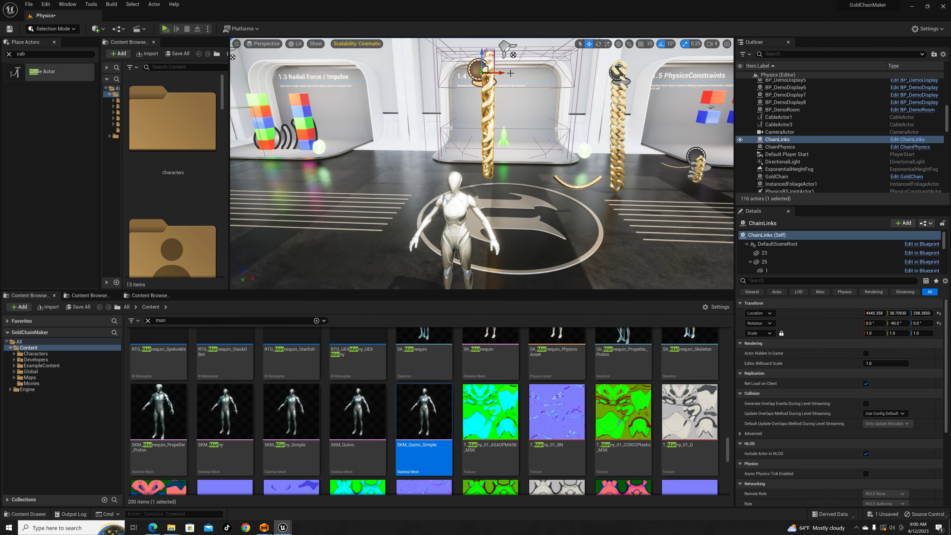
left_click_drag(504, 72, 390, 200, "alt")
key("e")
key("w")
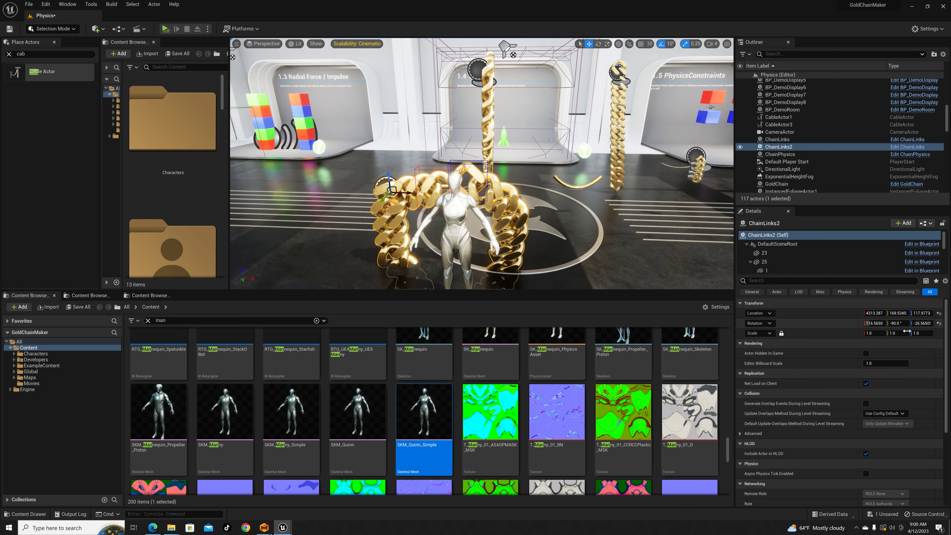
left_click_drag(875, 333, 839, 333)
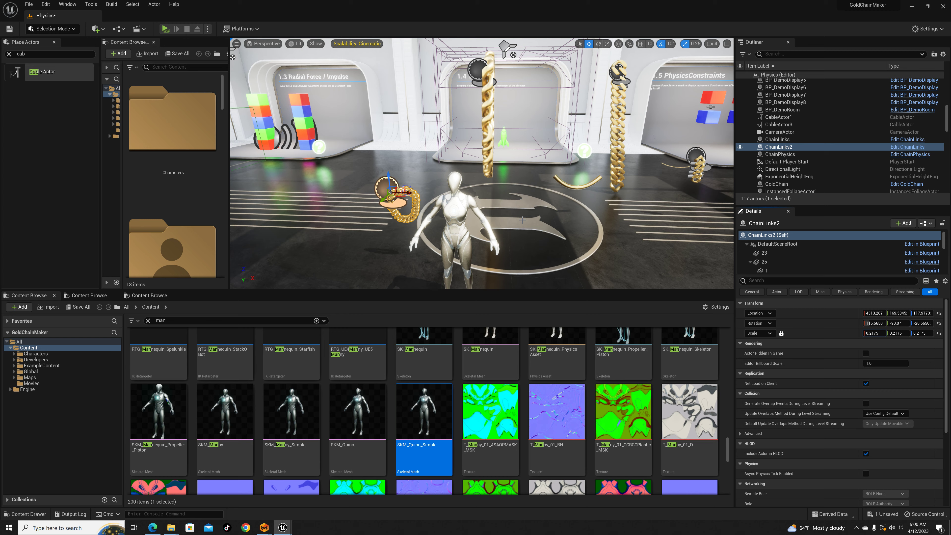
Move the small necklace copy onto the mannequin's upper body and rotate it to hang across the chest with Y rotation -50°.
key("w")
mouse_move(520, 217)
right_mouse_down()
mouse_move(519, 198)
mouse_move(510, 225)
right_mouse_up()
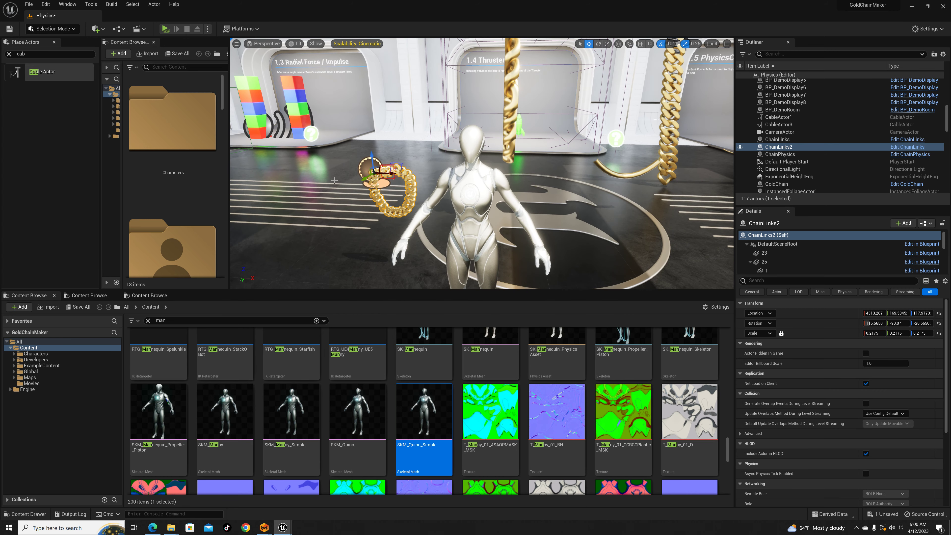
left_click_drag(367, 178, 444, 212)
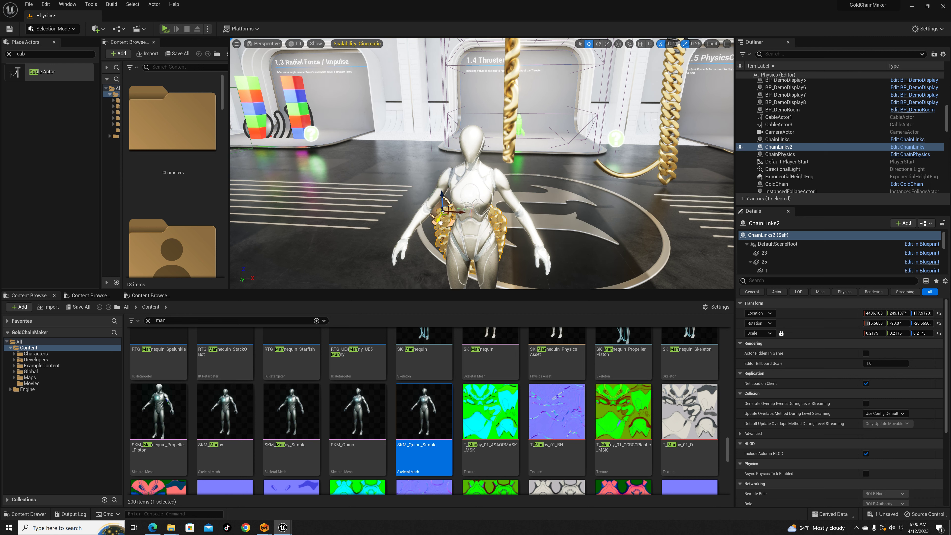
left_click_drag(441, 223, 443, 166)
key("e")
key("w")
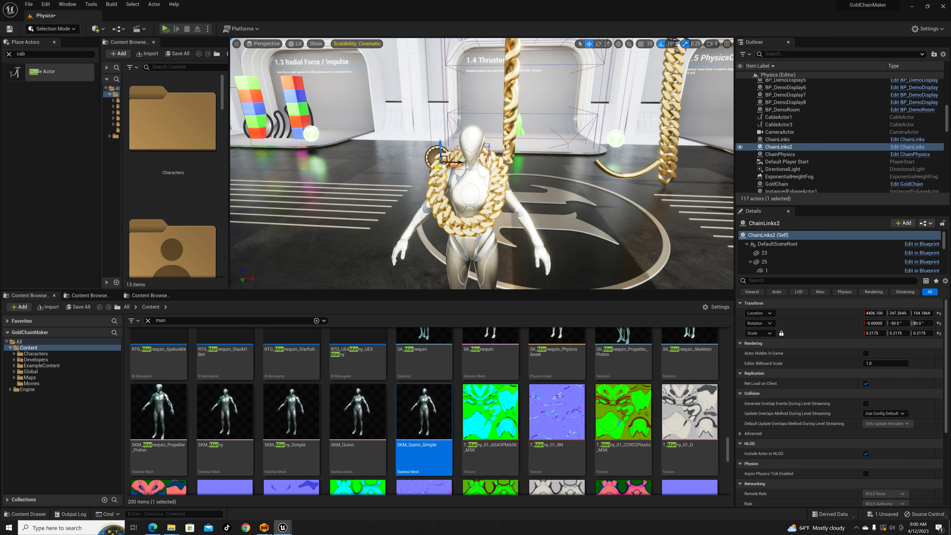
Scale the necklace copy uniformly to 0.0975 and move it to the mannequin's neck at about X 4418.9, Z 156.9.
left_click_drag(878, 334, 854, 333)
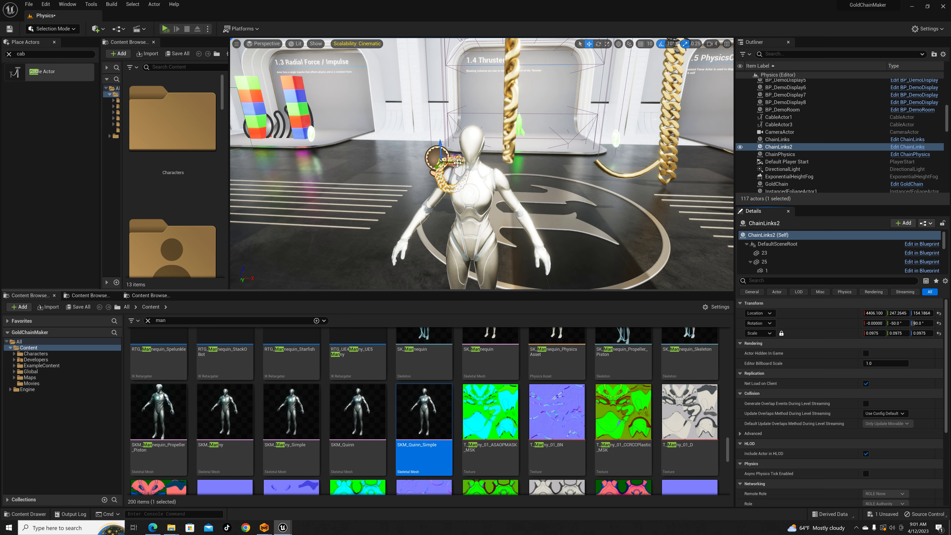
left_click_drag(457, 162, 477, 162)
right_click_drag(478, 163, 402, 166)
key("s")
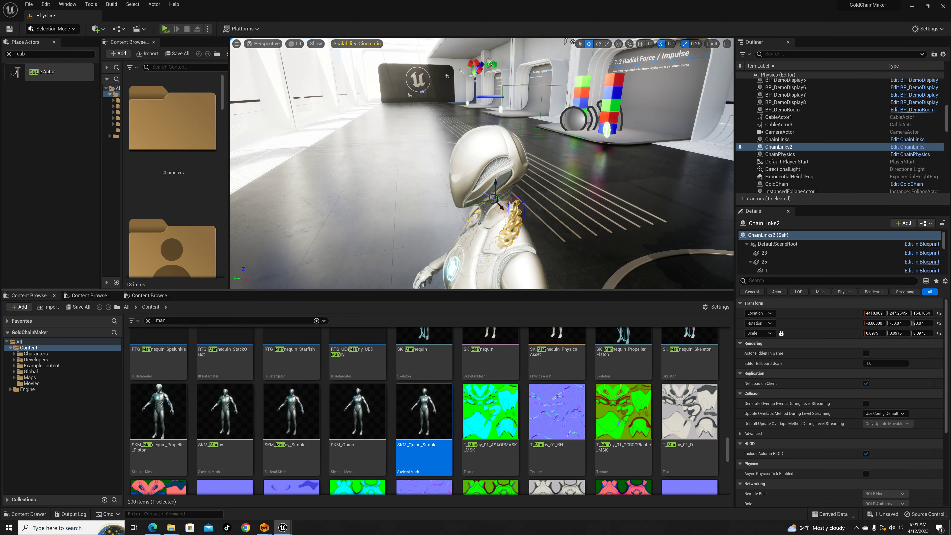
left_click_drag(534, 189, 497, 179)
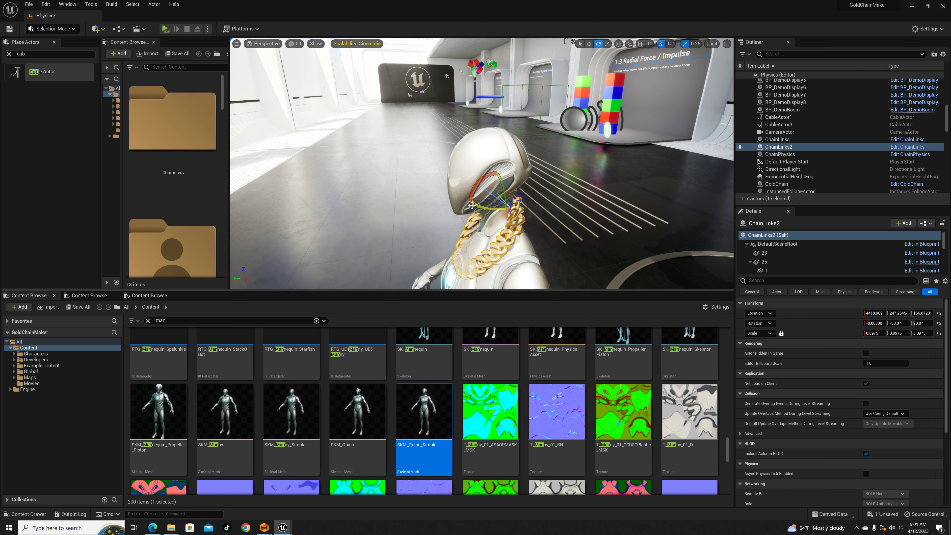
Set the necklace's Y rotation to -40° and fine-tune its position around the neck to about X 4419.9, Y 248.6, Z 153.0.
key("e")
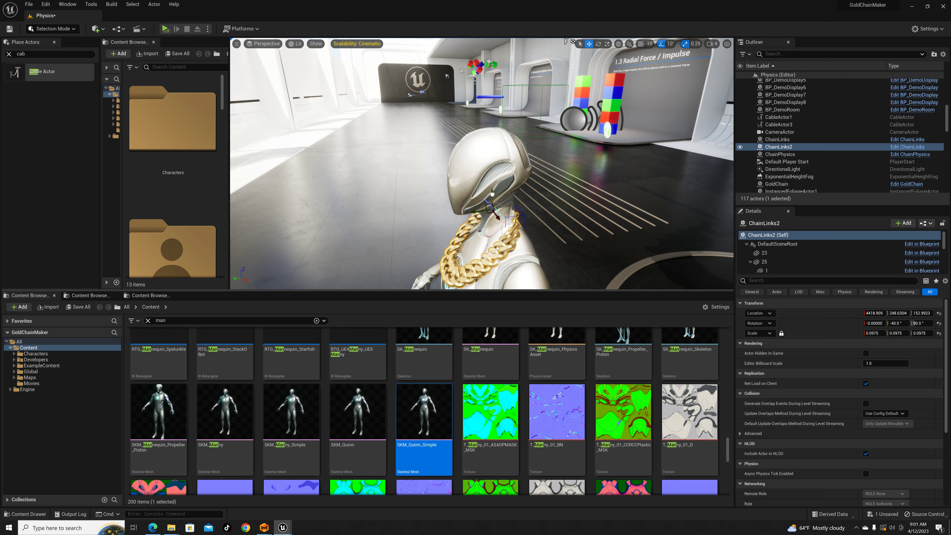
right_click_drag(502, 199, 622, 200)
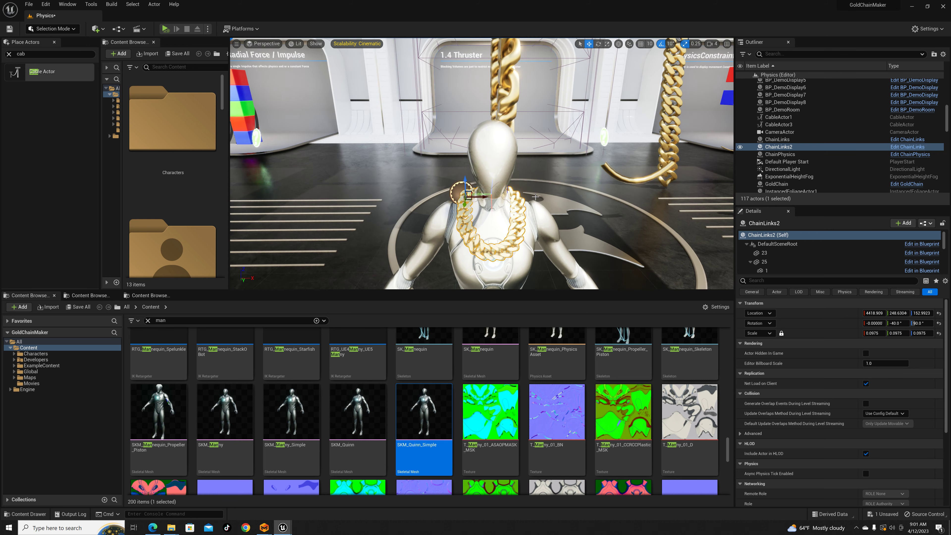
left_click_drag(483, 195, 487, 198)
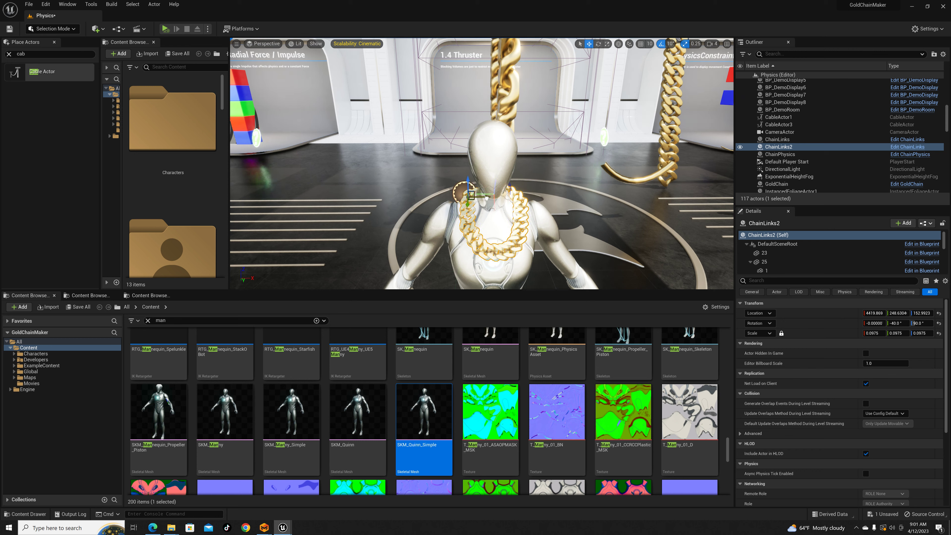
right_click_drag(487, 198, 485, 203)
mouse_move(424, 97)
left_mouse_down()
mouse_move(424, 110)
mouse_move(423, 96)
left_mouse_up()
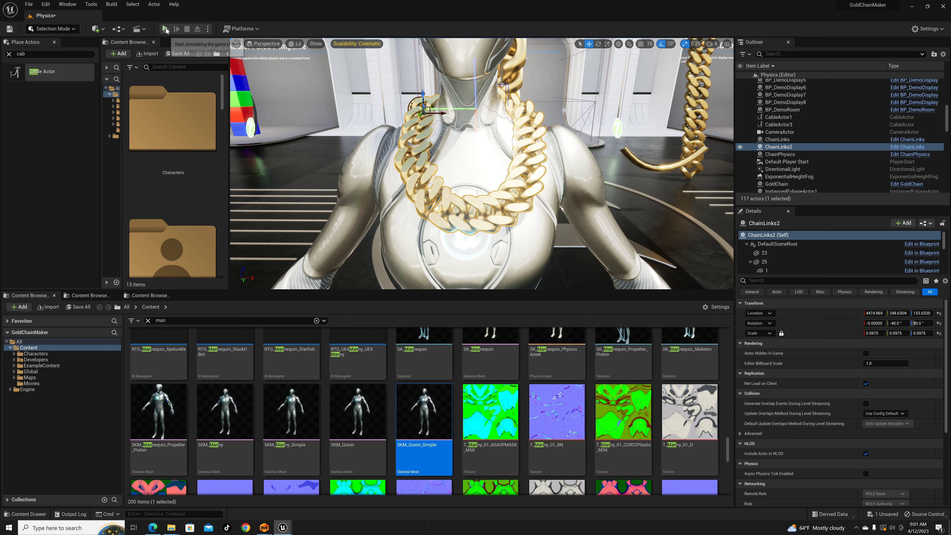
Simulate the level and test the necklace physics by rotating it to Y -90° and placing it at about Z 155.1.
key("alt+p")
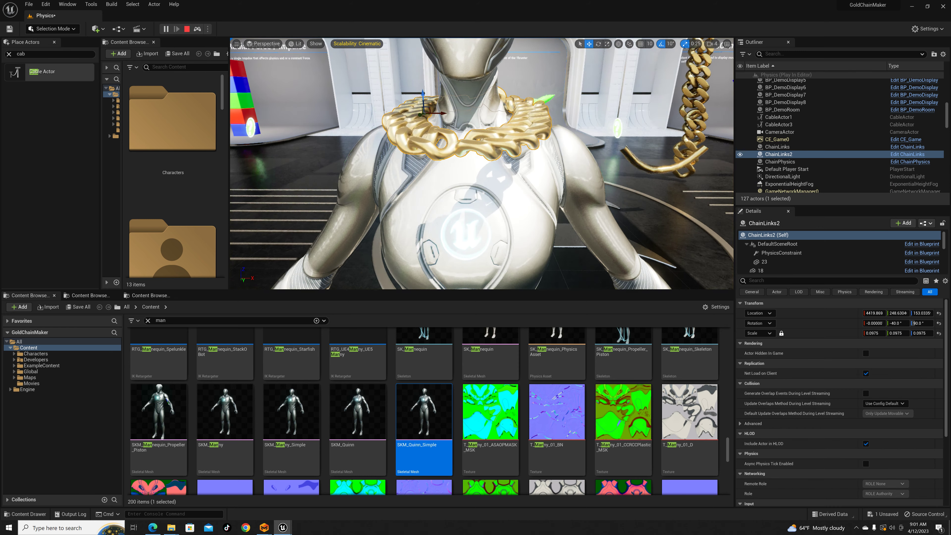
right_click_drag(472, 160, 472, 160)
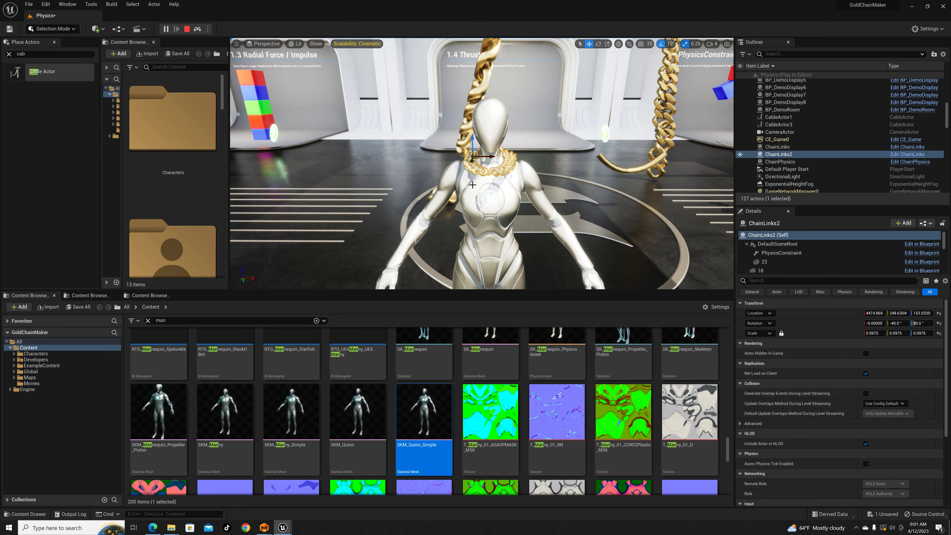
mouse_move(472, 160)
left_mouse_down()
mouse_move(476, 132)
mouse_move(471, 158)
left_mouse_up()
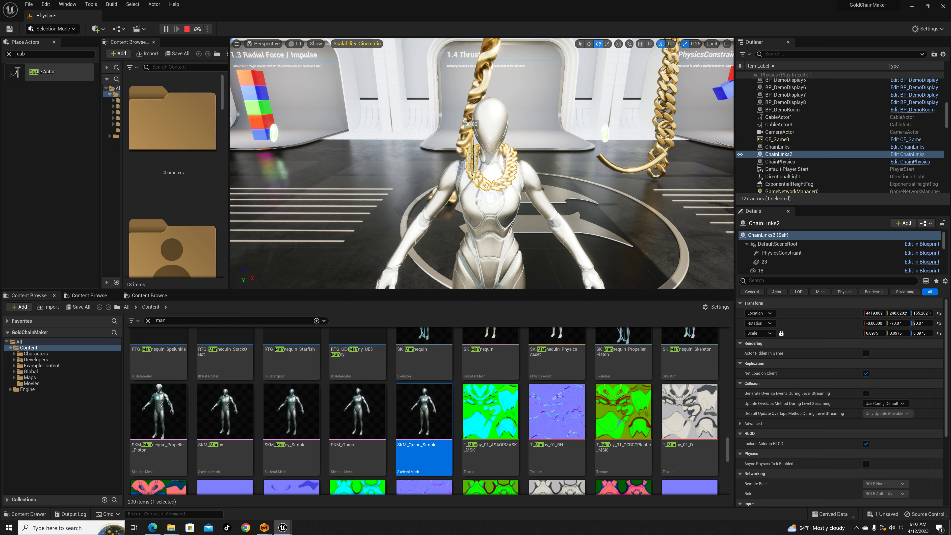
key("w")
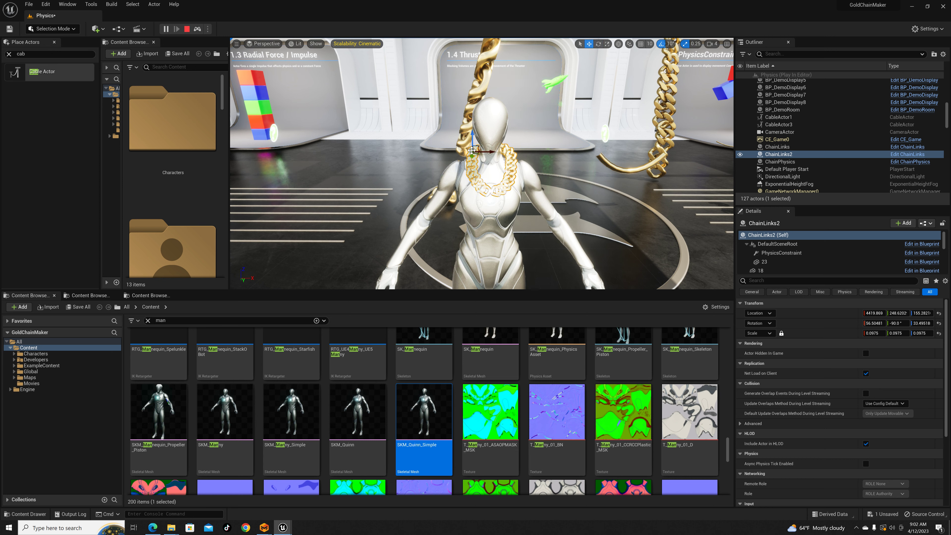
left_click_drag(472, 123, 473, 141)
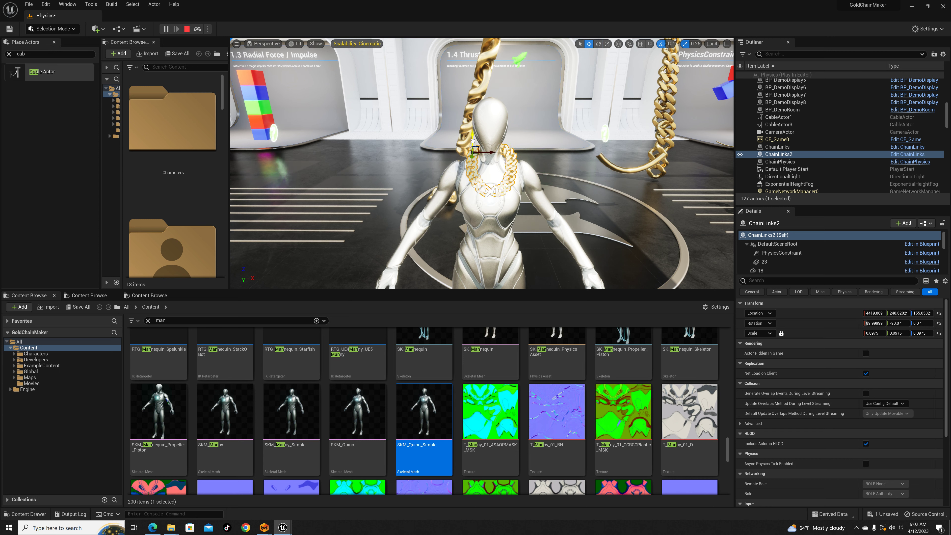
Shift the simulated necklace back toward the mannequin's neck to about Y 245.1 and check it from the front.
key("w")
right_click_drag(473, 141, 420, 154)
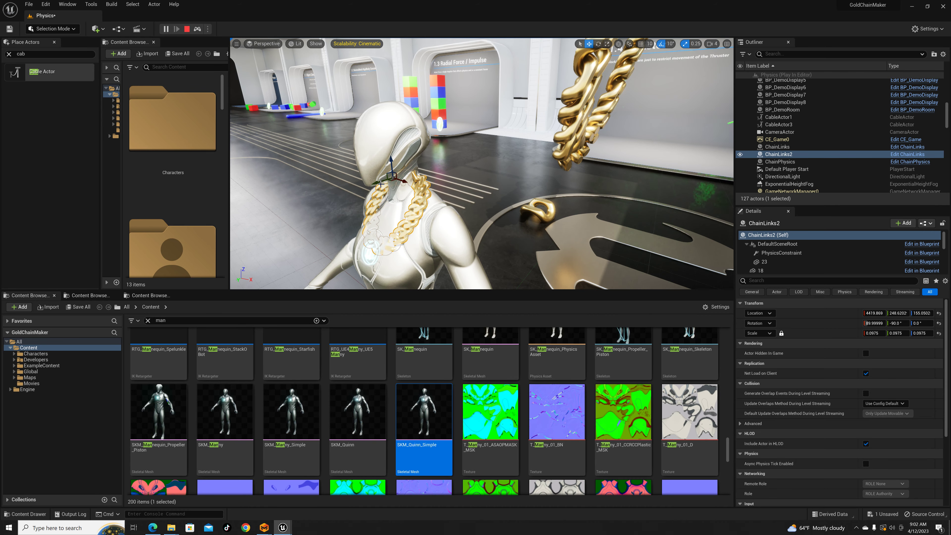
left_click_drag(378, 183, 387, 180)
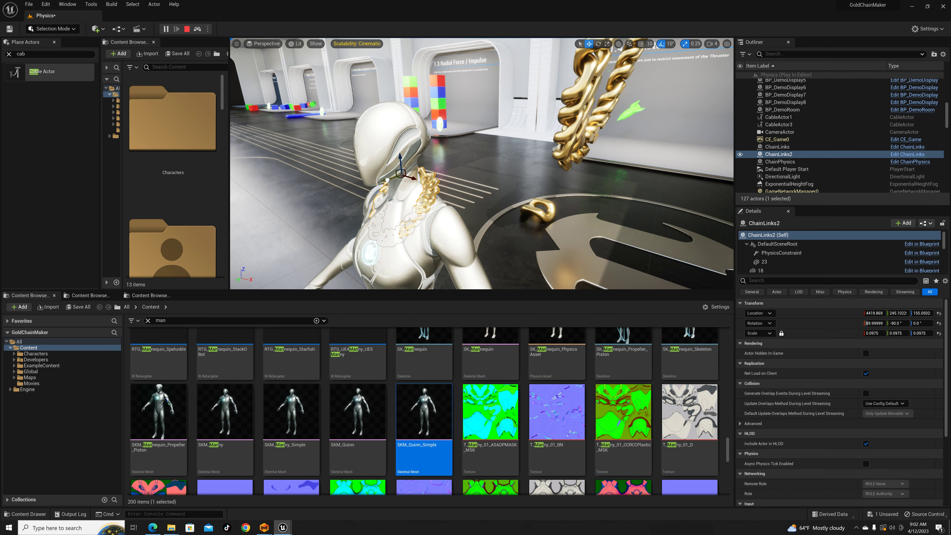
right_click_drag(387, 180, 435, 180)
key("w")
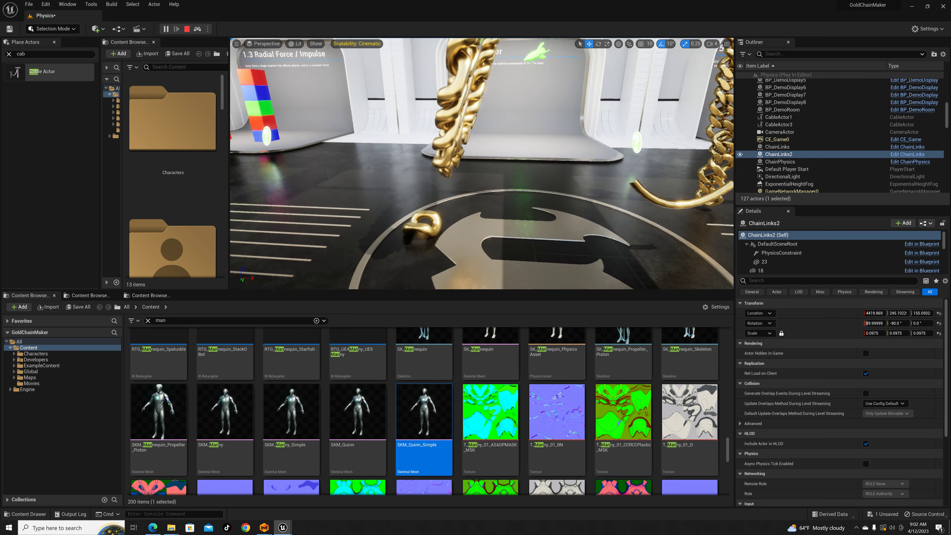
key("f")
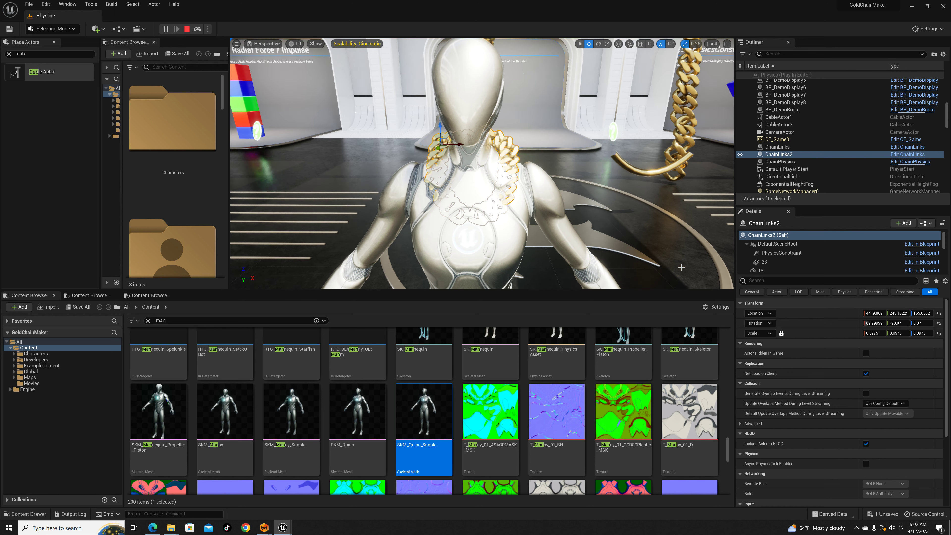
Unlock proportional scaling, try an X scale of 0.27 on the simulated necklace, and stop the simulation.
left_click(782, 333)
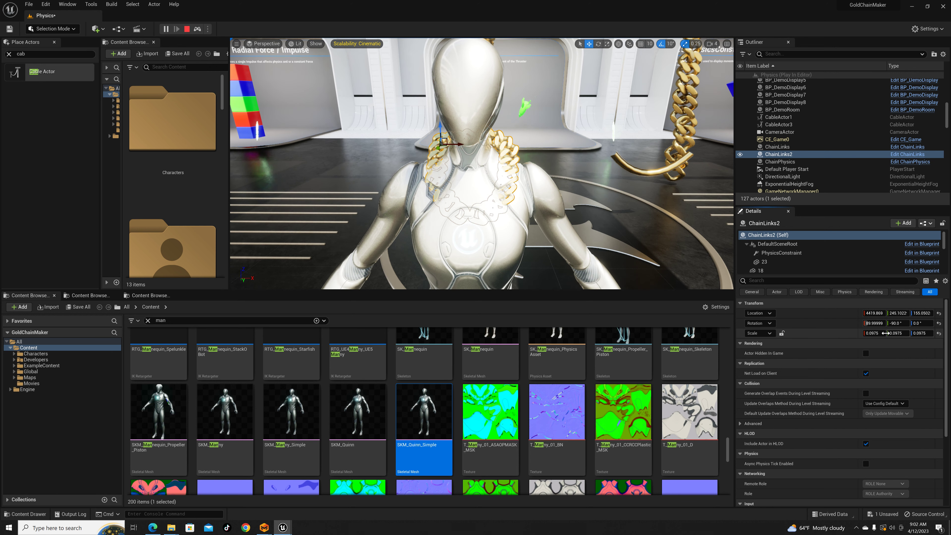
left_click_drag(877, 334, 875, 334)
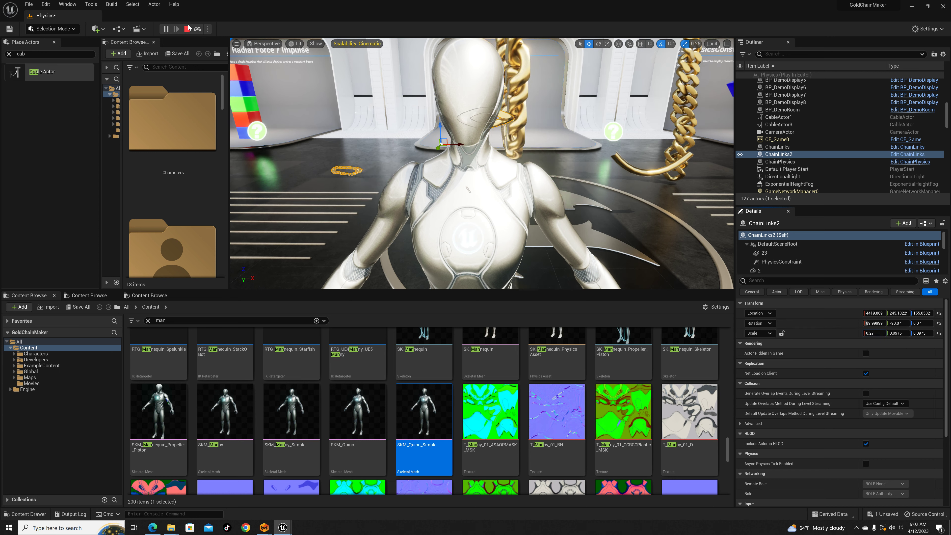
key("Escape")
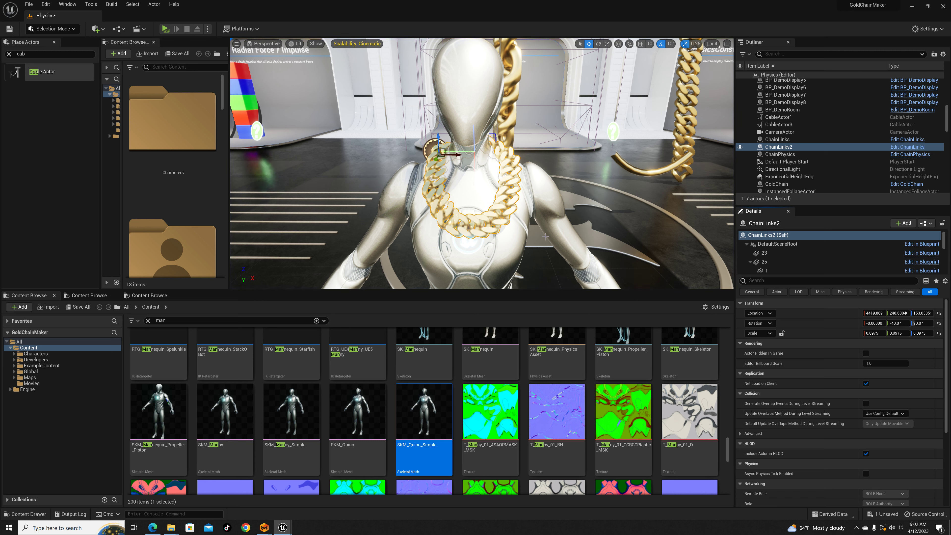